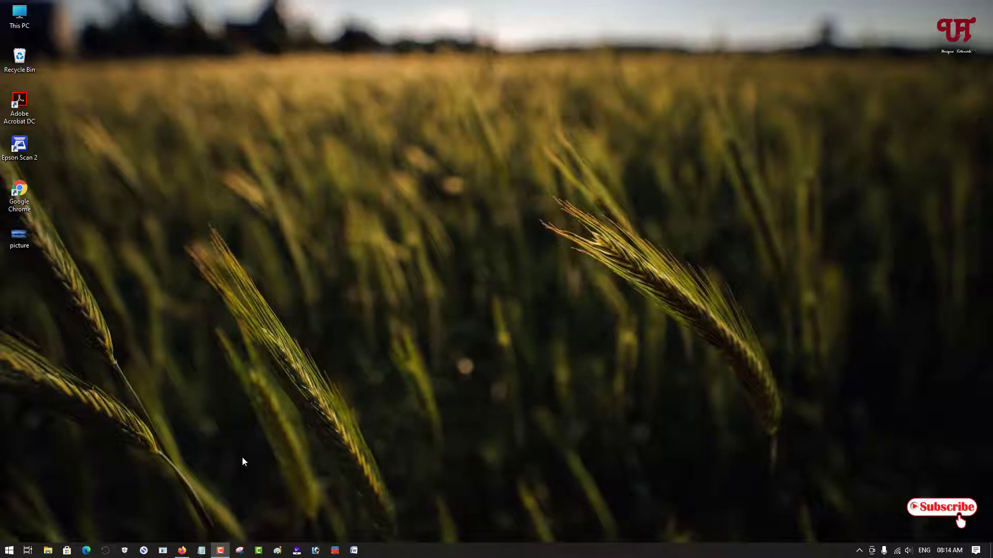
Step: Open the Cleanup.pictures site from the Google results and bring up the image upload picker
left_click(194, 550)
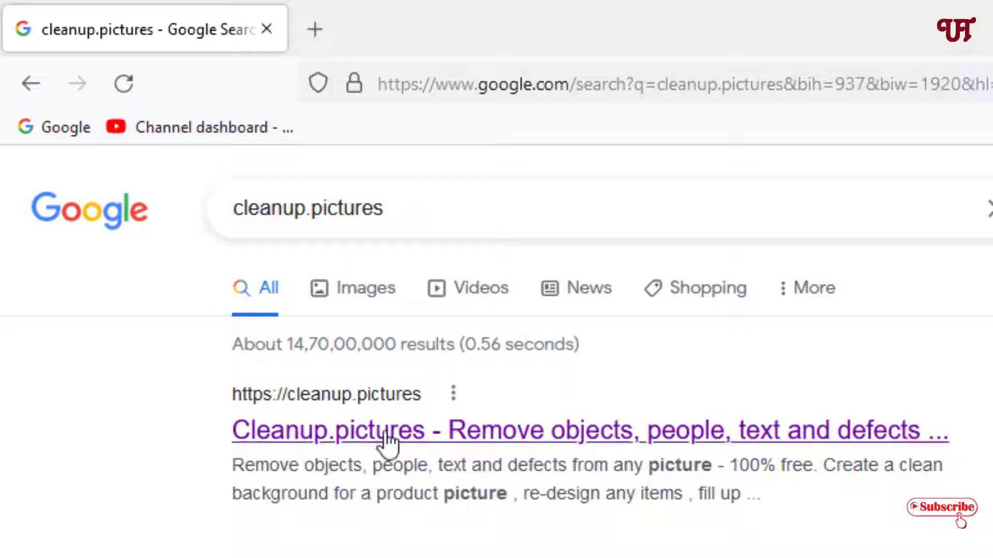
left_click(431, 441)
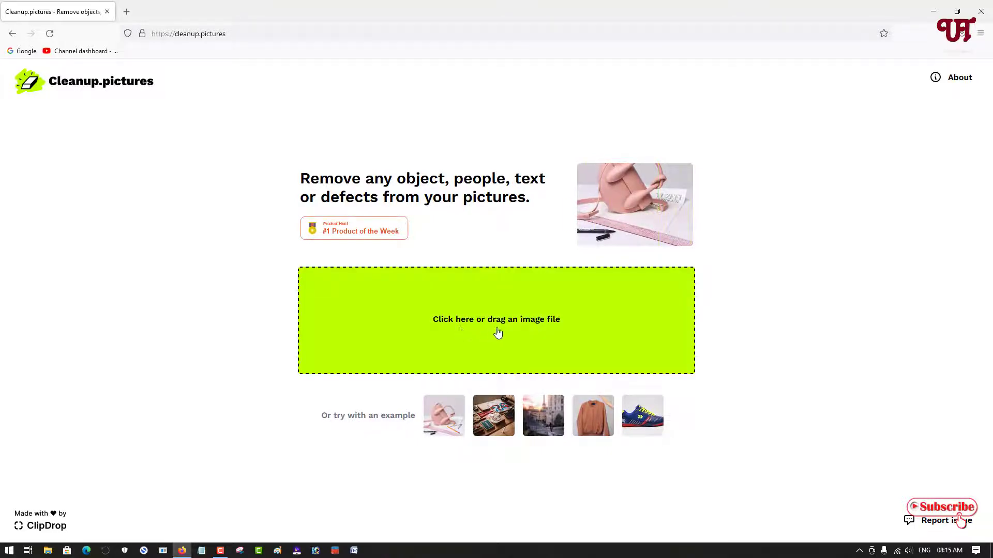
Step: Upload 'picture' from the Desktop into the Cleanup.pictures editor
left_click(533, 334)
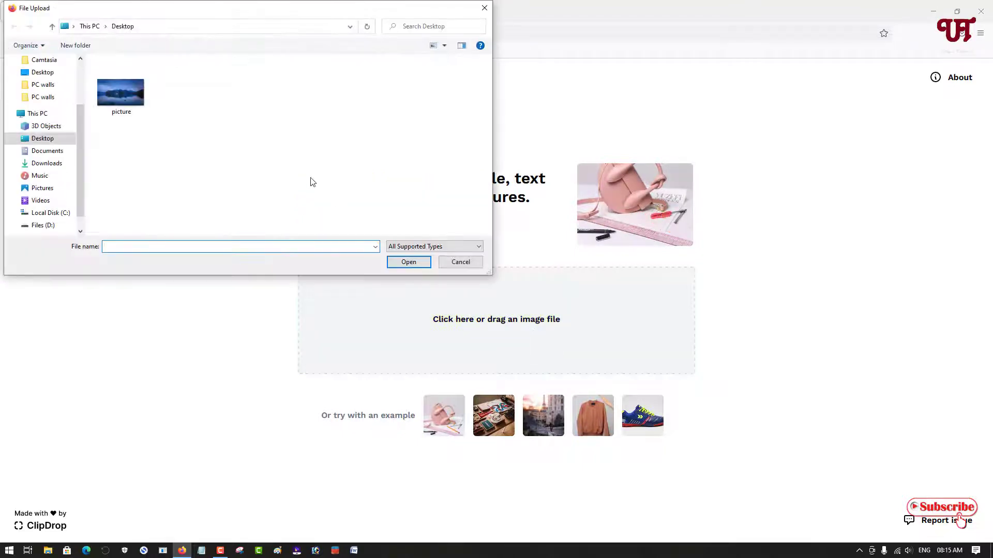
left_click(118, 104)
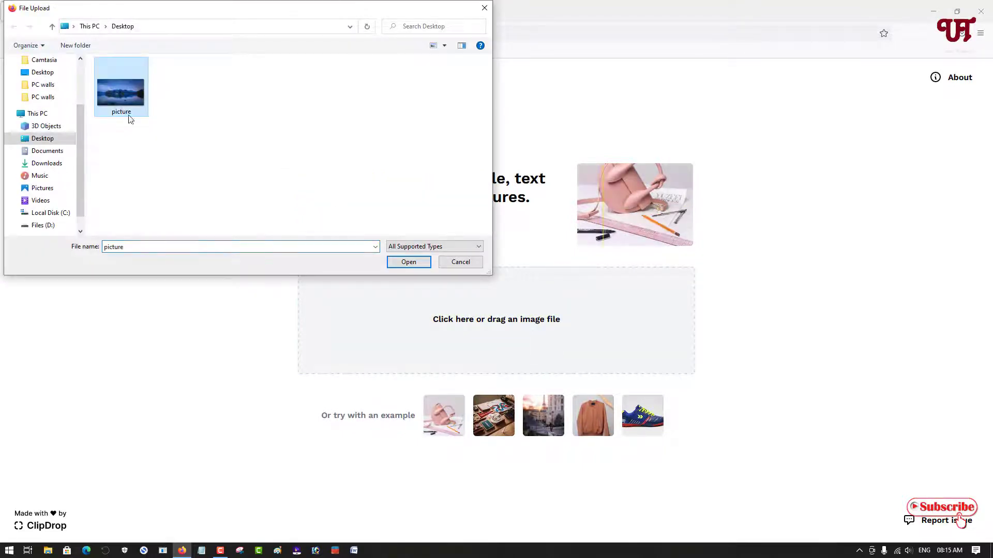
left_click(404, 264)
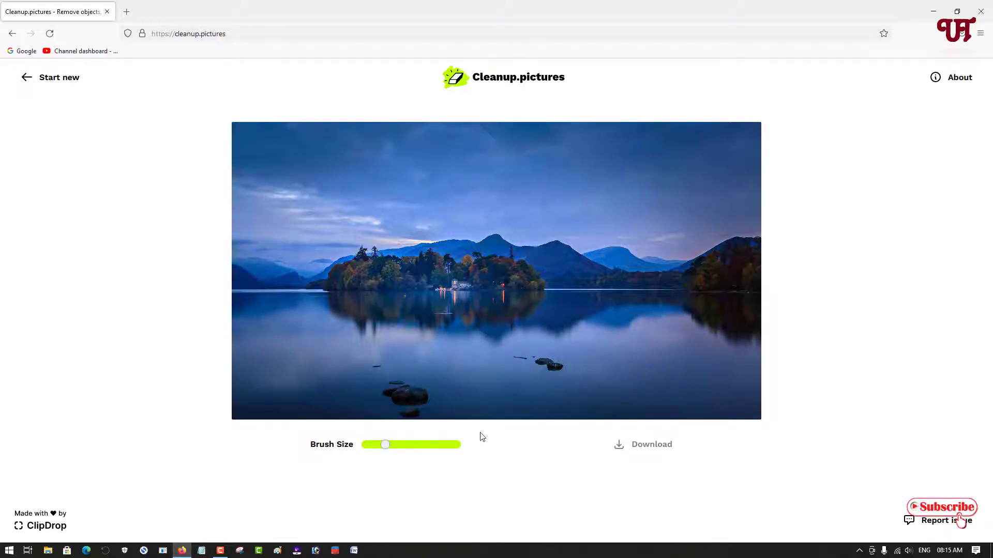
Step: Brush away the small right-hand stones, the large stone and leftover traces, then view Original
left_click_drag(514, 357, 561, 367)
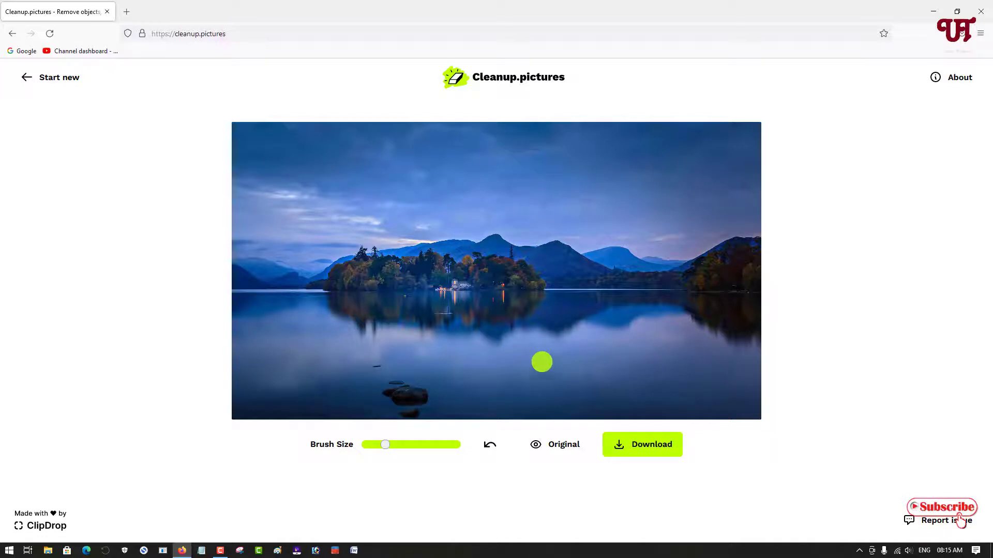
left_click_drag(372, 366, 425, 393)
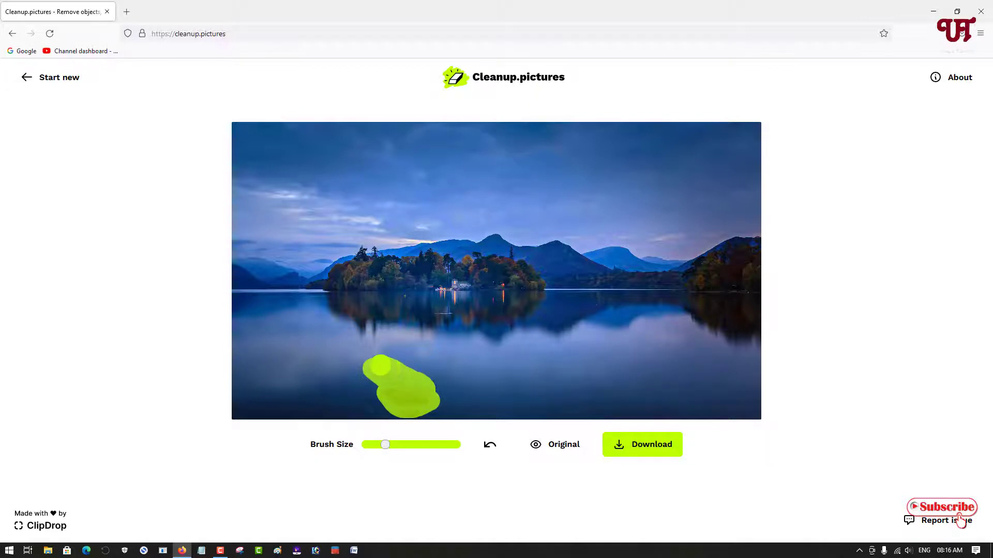
left_click_drag(424, 393, 372, 364)
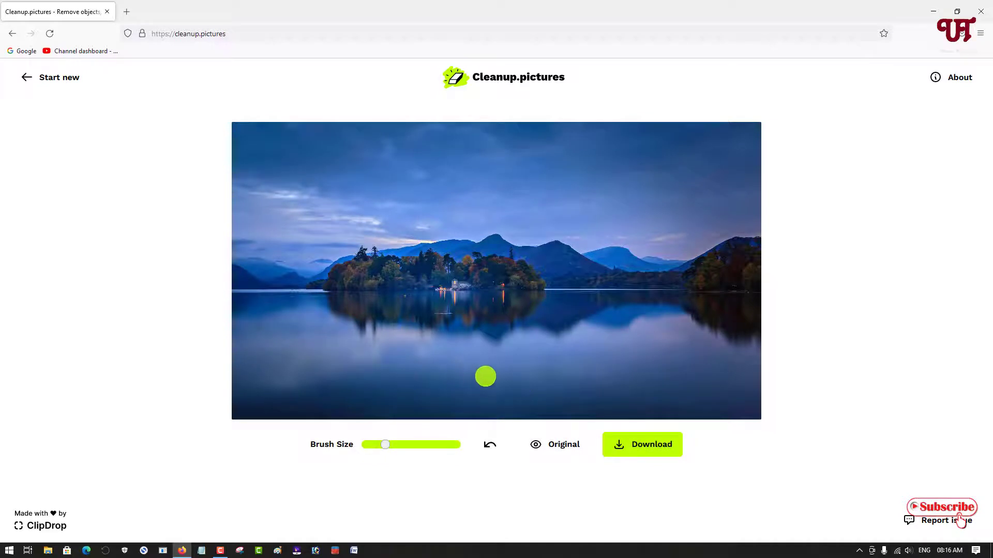
left_click_drag(244, 349, 245, 354)
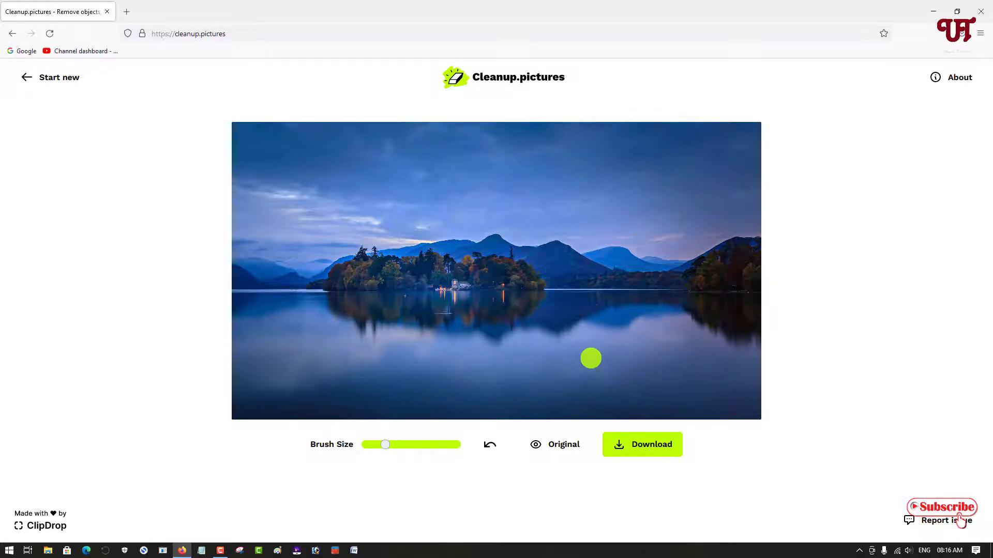
left_click(554, 454)
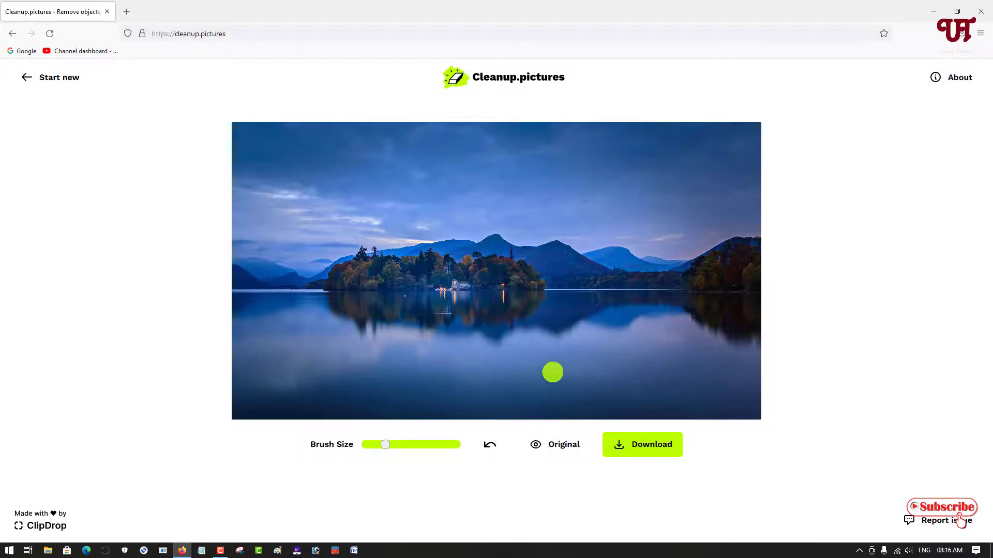
Step: Download the result as picture_cleanup.jpg, check recent downloads, and minimize Firefox
left_click(660, 453)
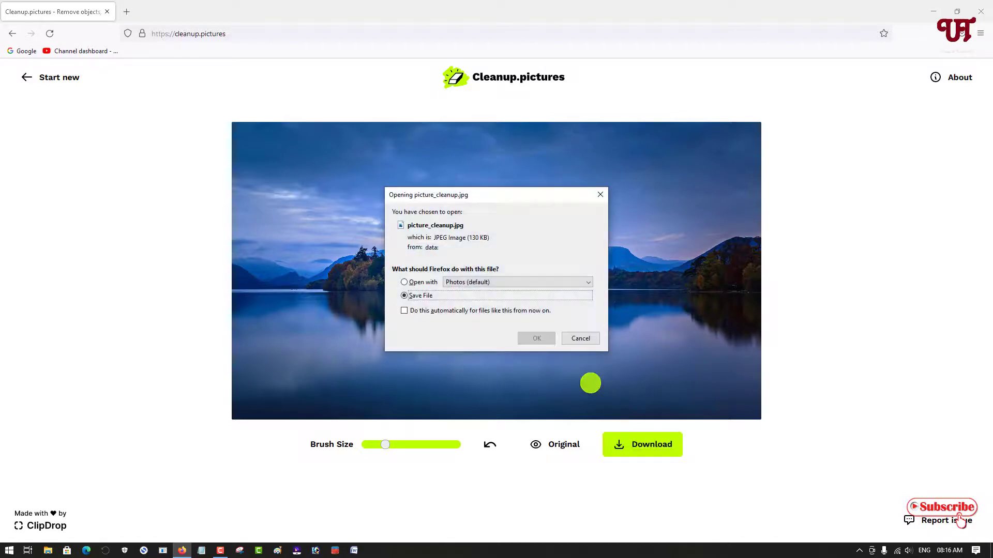
left_click(535, 339)
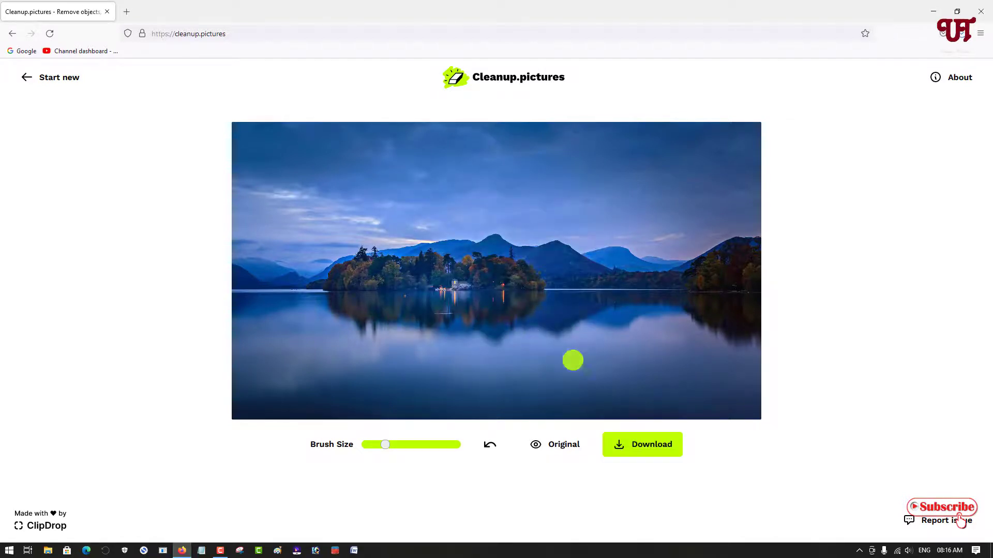
left_click(964, 42)
left_click(958, 64)
left_click(938, 12)
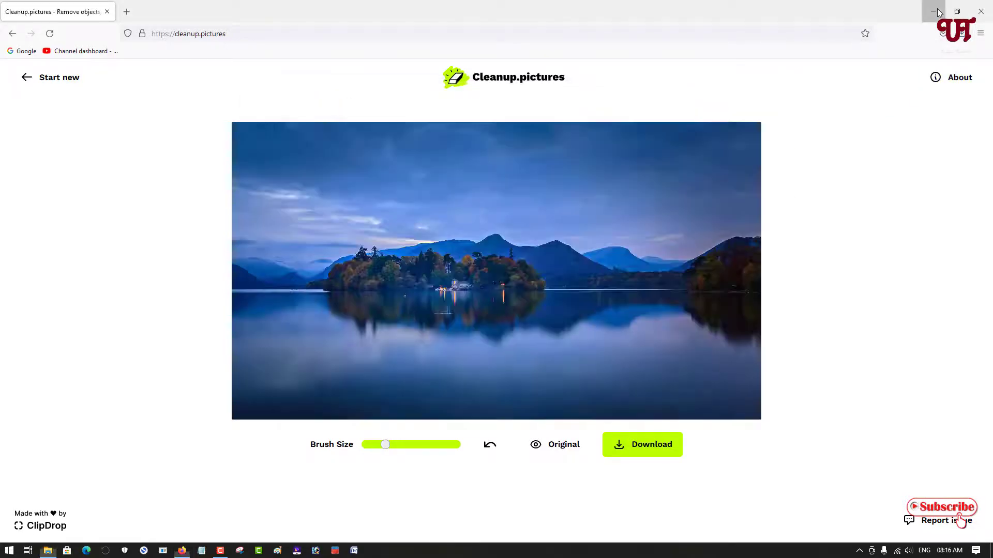
Step: Snap picture.jpg to the left half and picture_cleanup.jpg to the right half in Photos
double_click(460, 169)
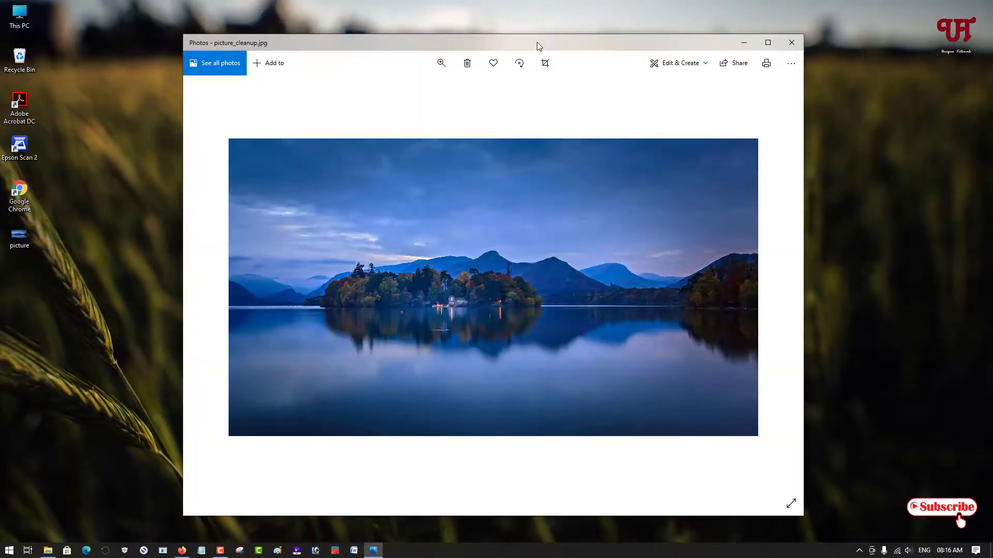
left_click_drag(538, 45, 681, 47)
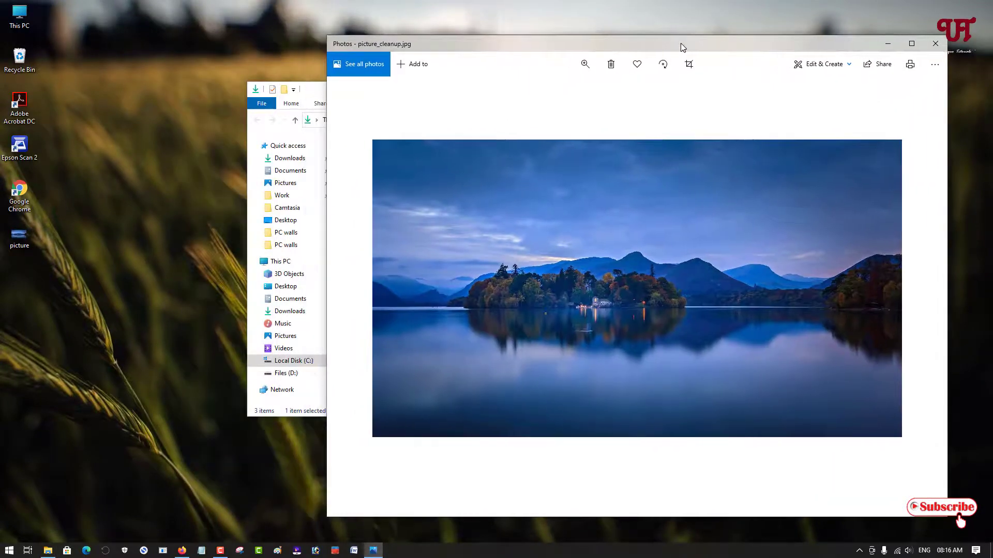
double_click(18, 237)
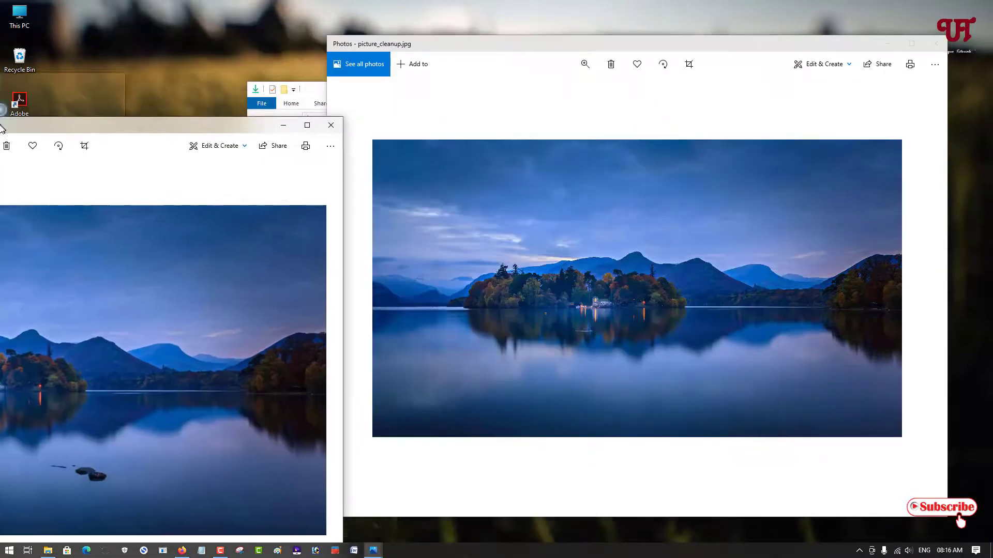
left_click_drag(461, 45, 0, 117)
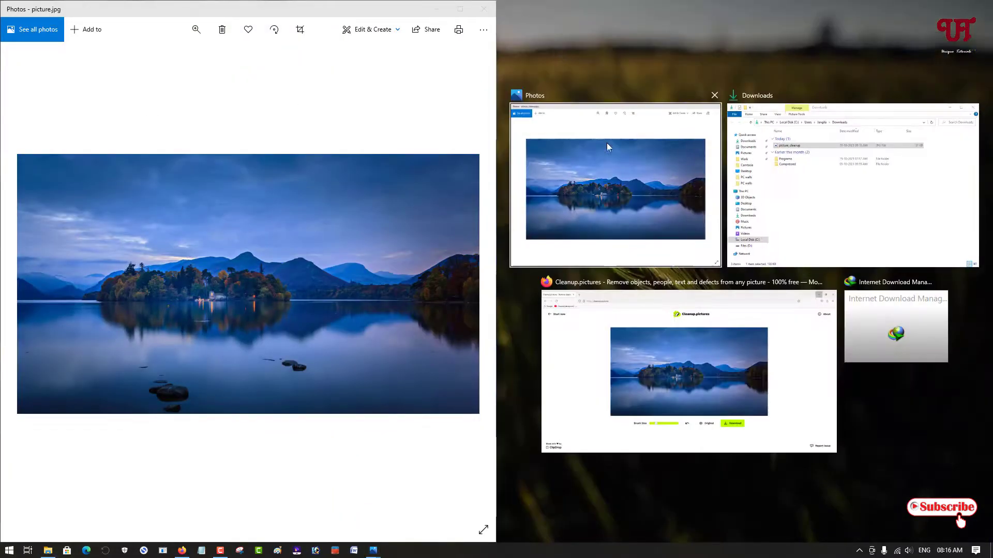
left_click(608, 150)
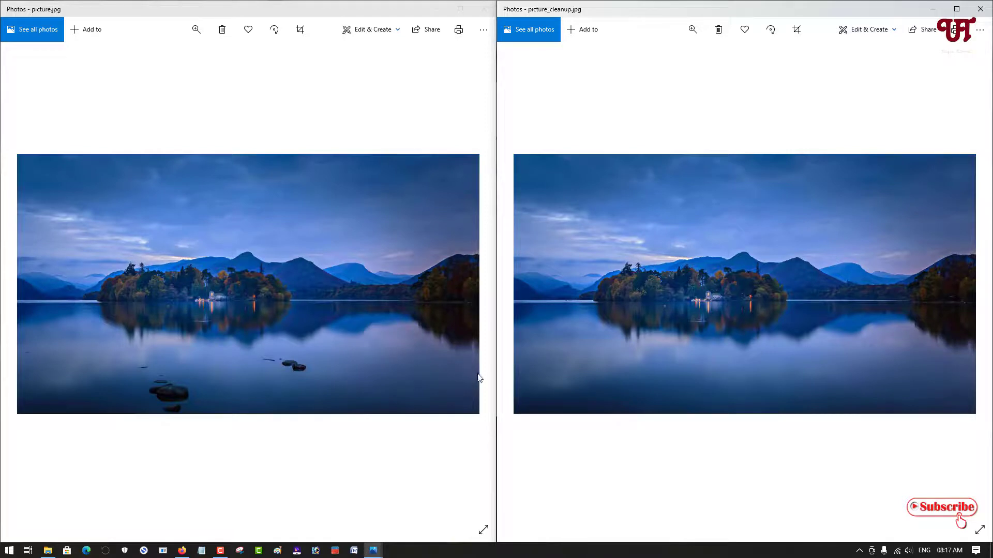
Step: Close both Photos windows, preview the Firefox window, and close the Downloads folder
left_click(979, 8)
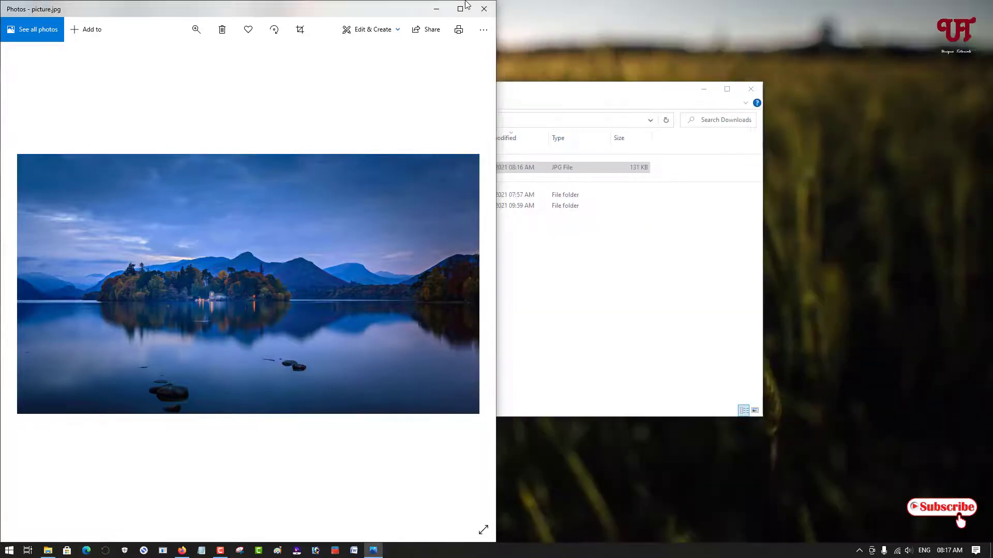
left_click(484, 8)
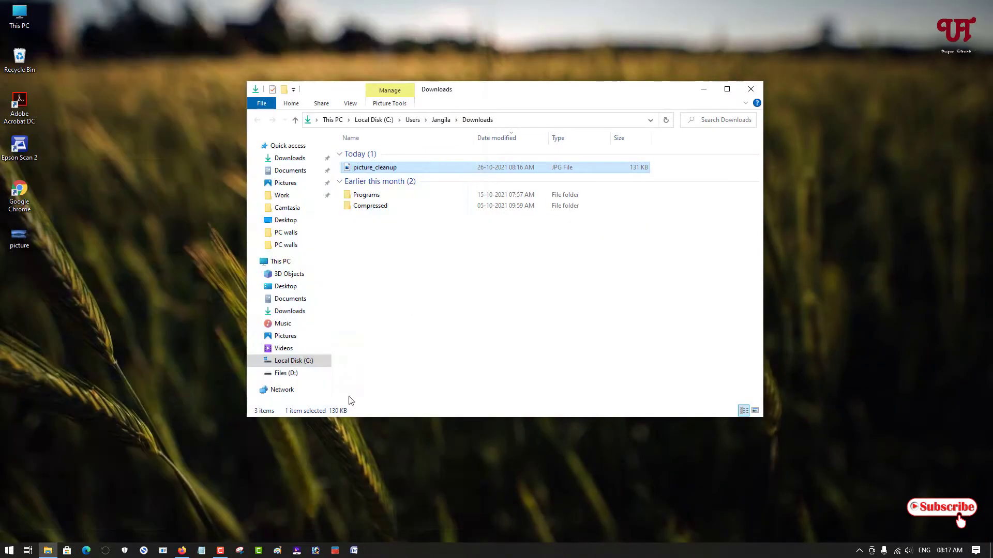
mouse_move(182, 551)
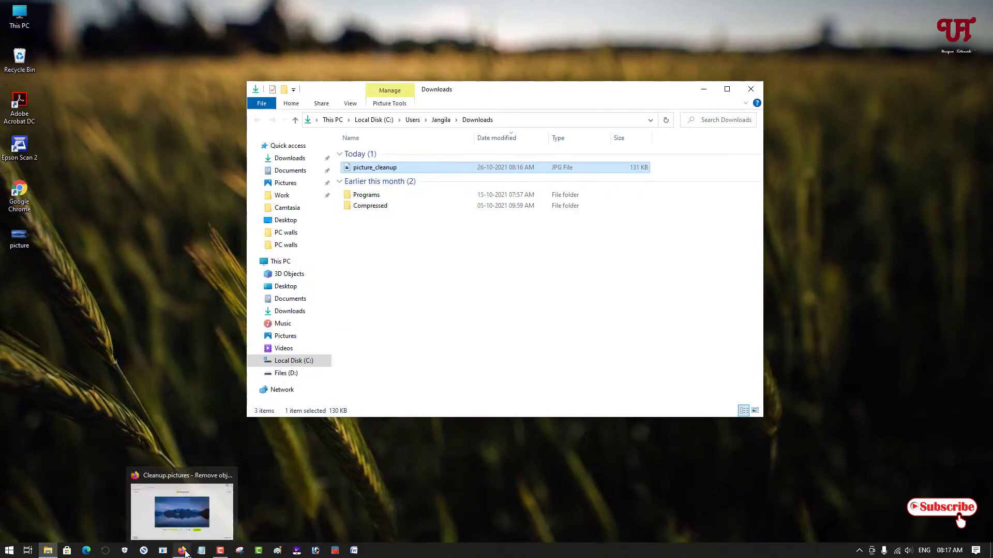
left_click(232, 535)
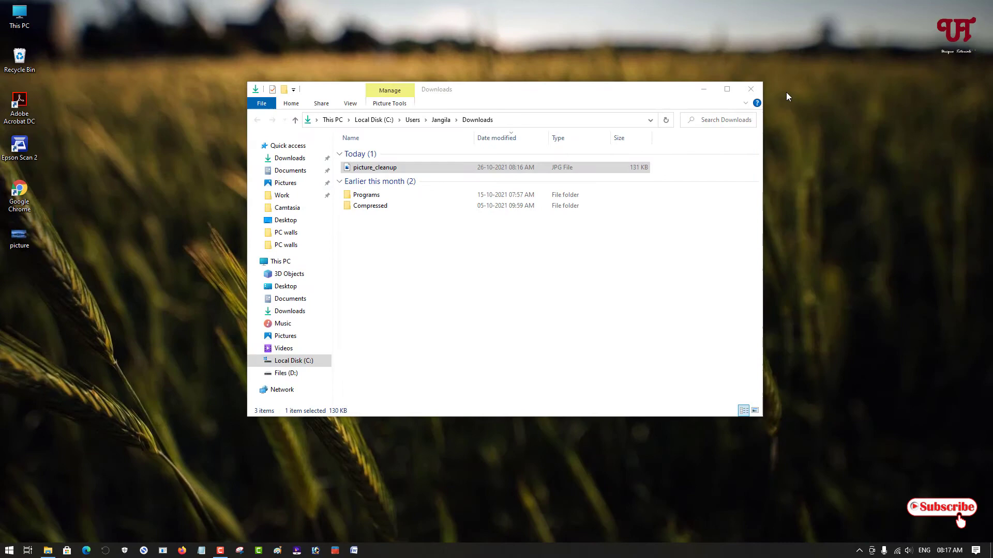
left_click(750, 89)
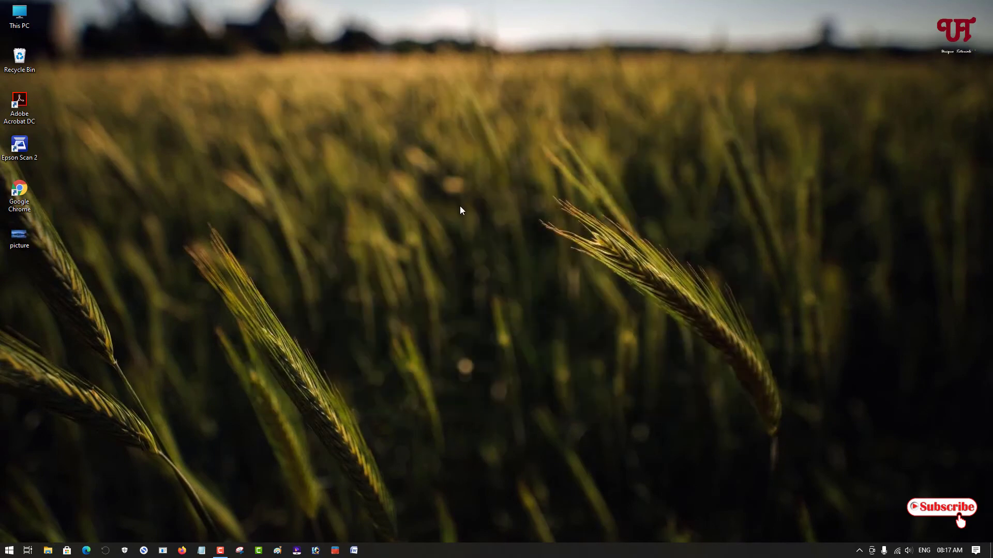